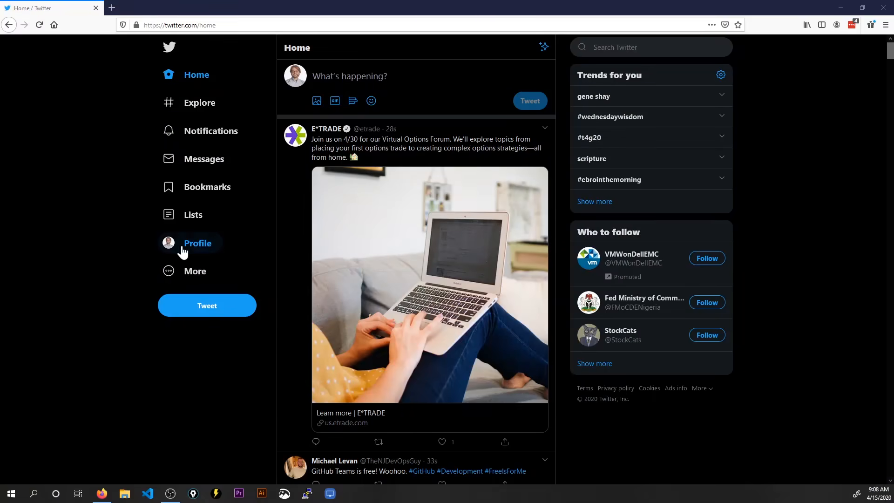
Go to the user's own Twitter profile to find the LearningatCisco retweet
click(187, 246)
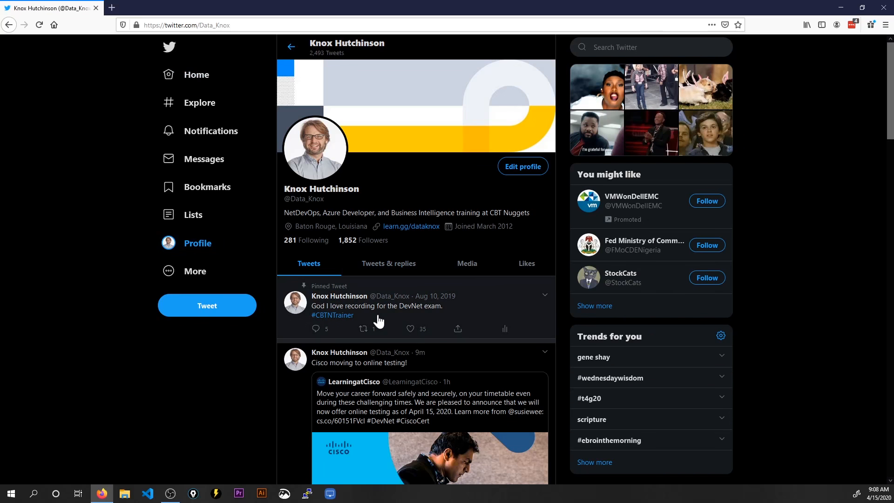
scroll(379, 319, down, 1)
scroll(351, 348, down, 1)
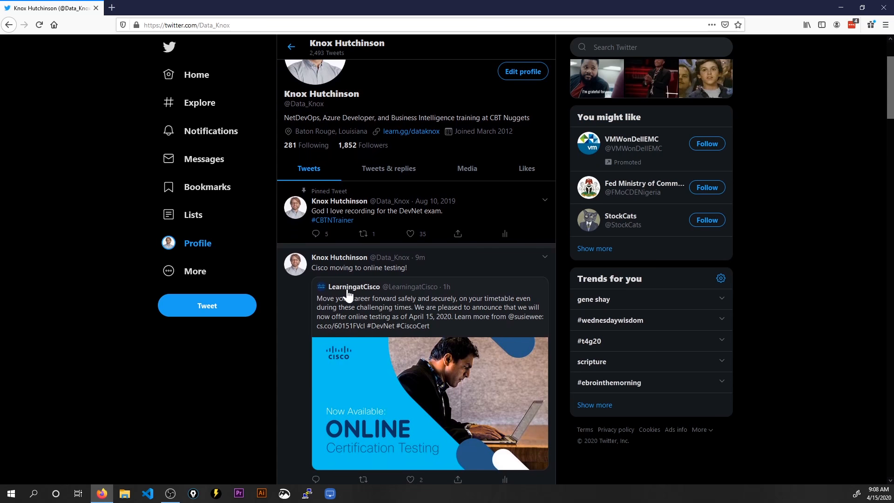
scroll(468, 272, down, 2)
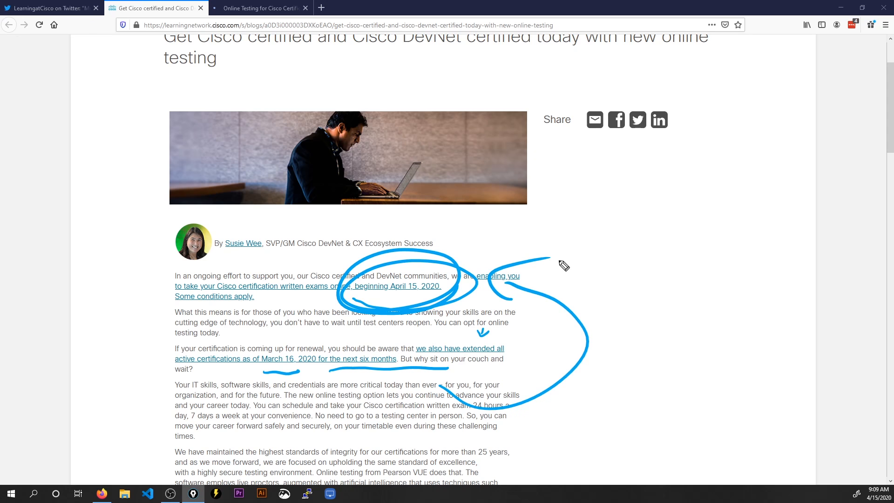
Erase the hand-drawn markup over the Cisco Learning Network blog post
key(Escape)
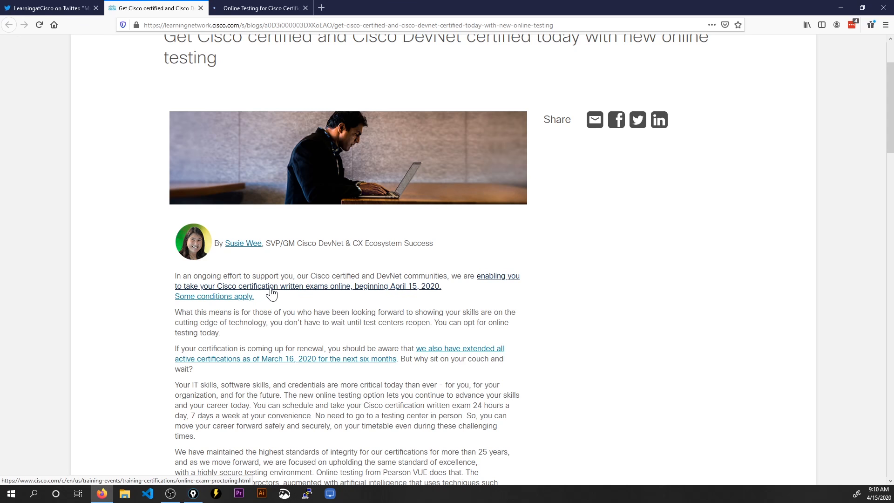
Follow 'Some conditions apply' to the online testing page and highlight the candidate requirements list
click(271, 292)
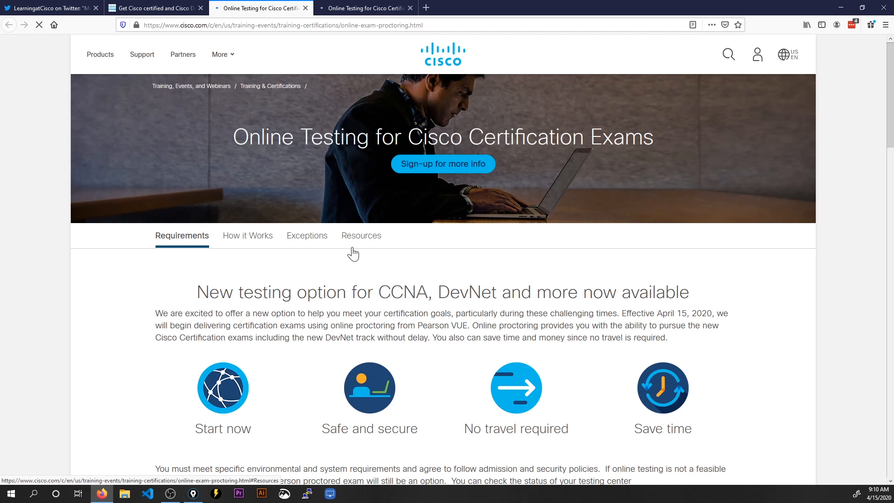
scroll(354, 253, down, 3)
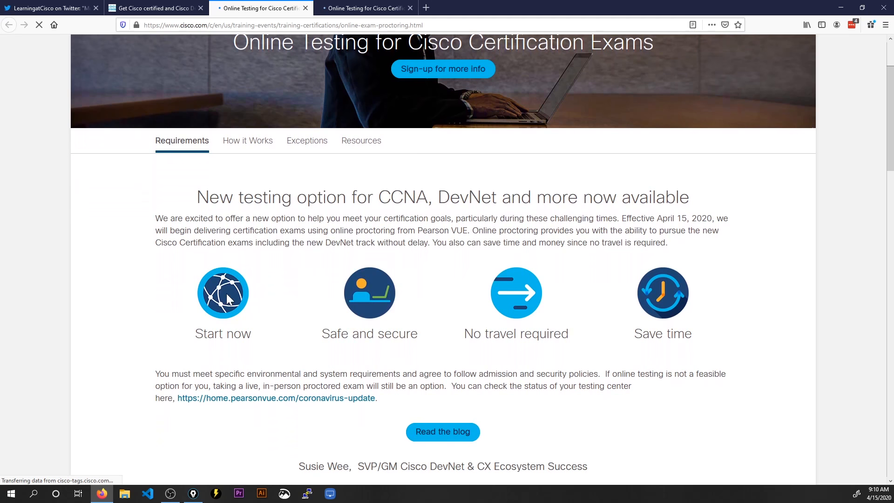
scroll(498, 285, down, 3)
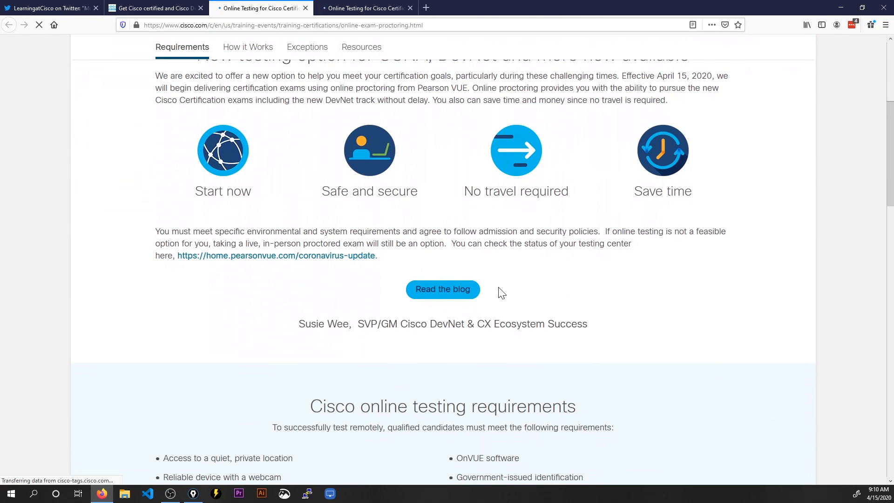
scroll(501, 292, down, 3)
scroll(501, 292, down, 2)
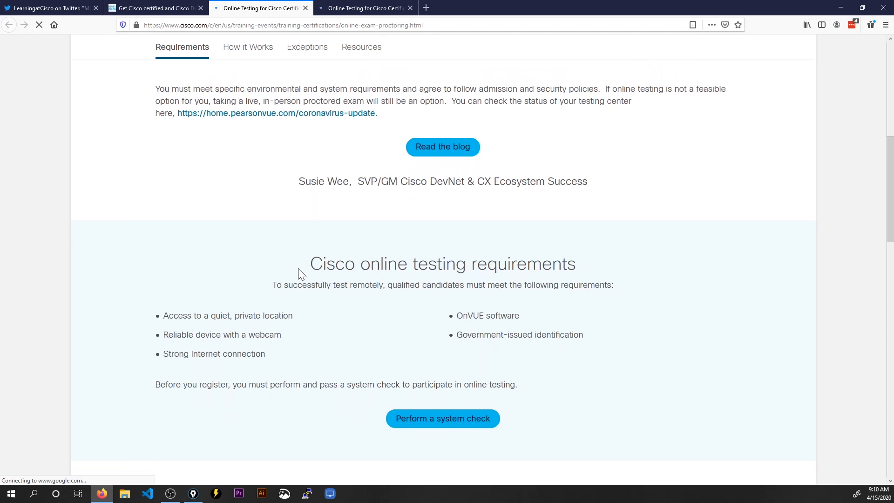
drag(299, 270, 501, 344)
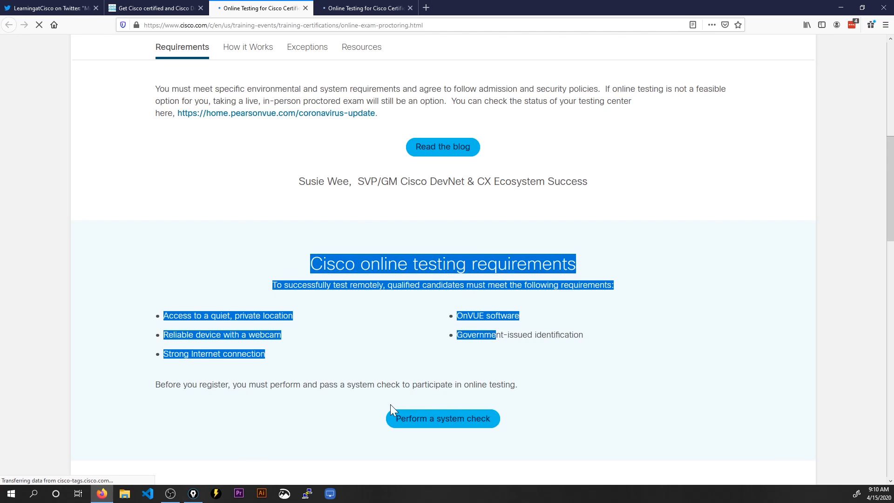
click(352, 344)
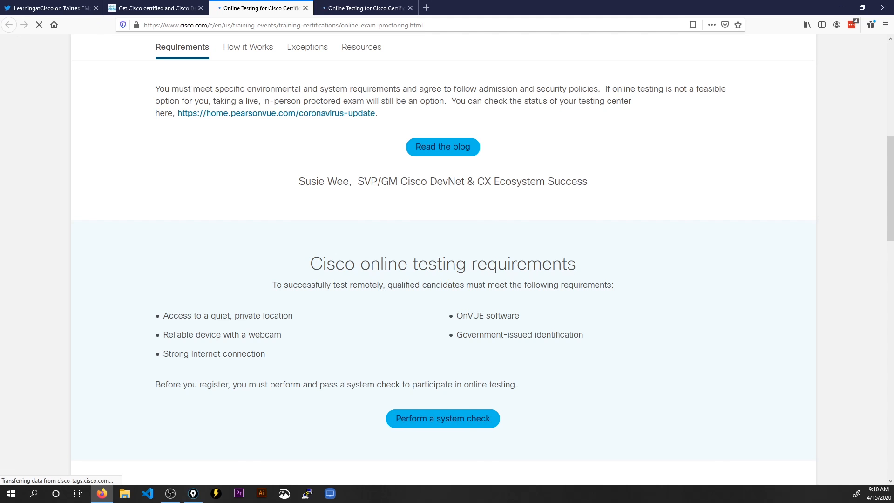
drag(200, 334, 307, 341)
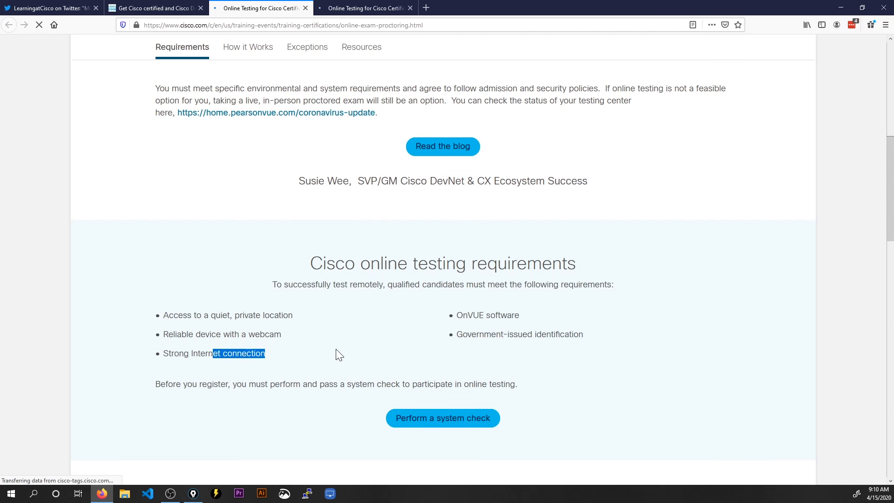
scroll(483, 259, down, 1)
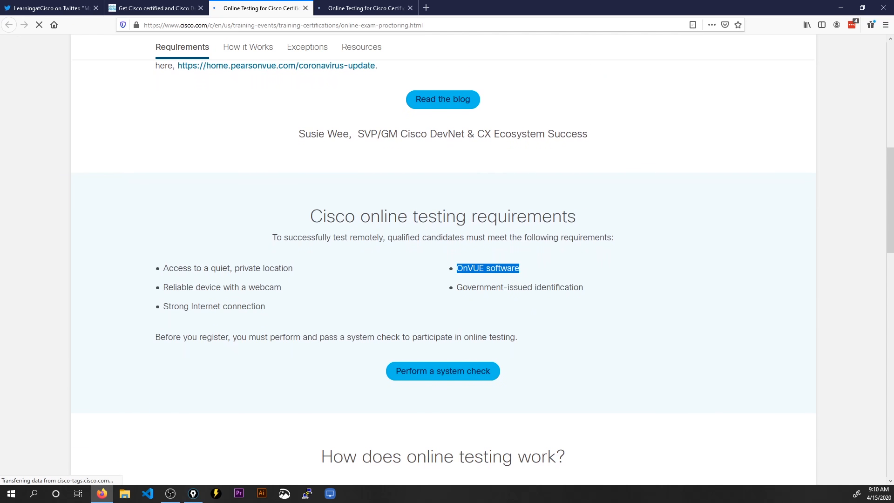
scroll(520, 273, down, 3)
scroll(521, 272, down, 5)
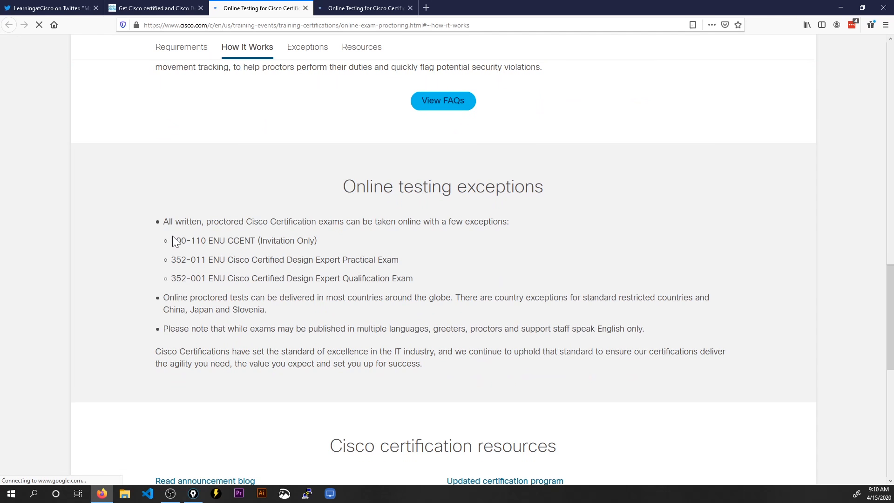
Highlight the three exams excluded from online testing under Online testing exceptions
drag(195, 241, 389, 278)
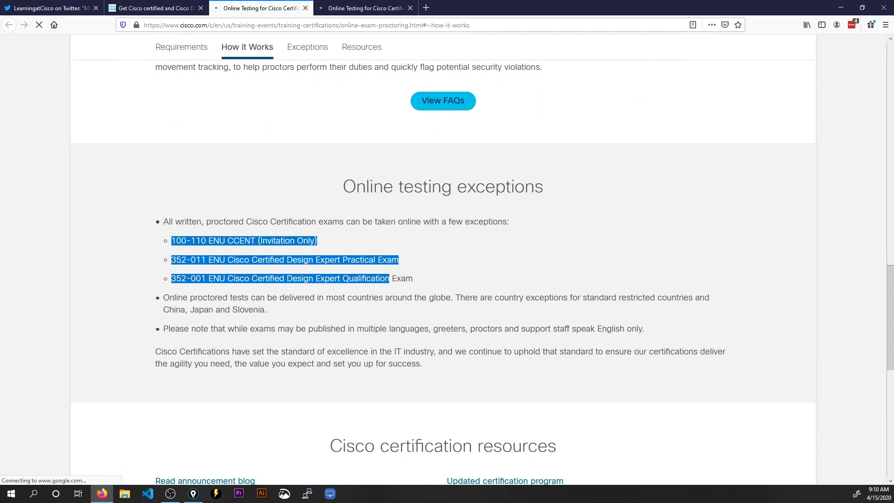
click(480, 274)
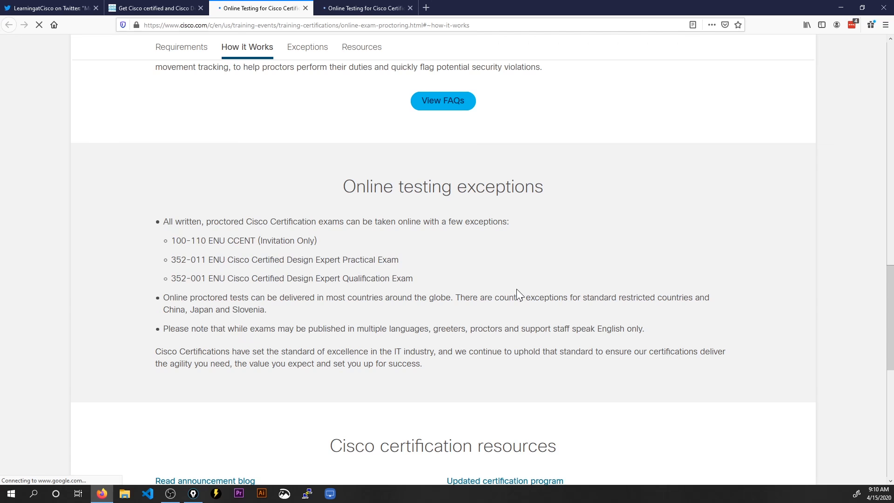